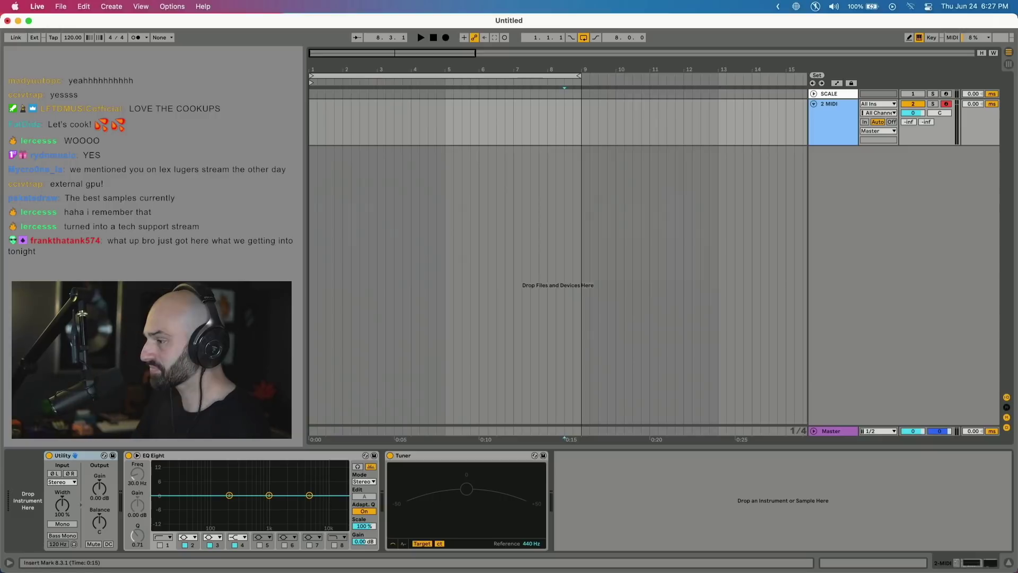
pyautogui.press('super+Tab')
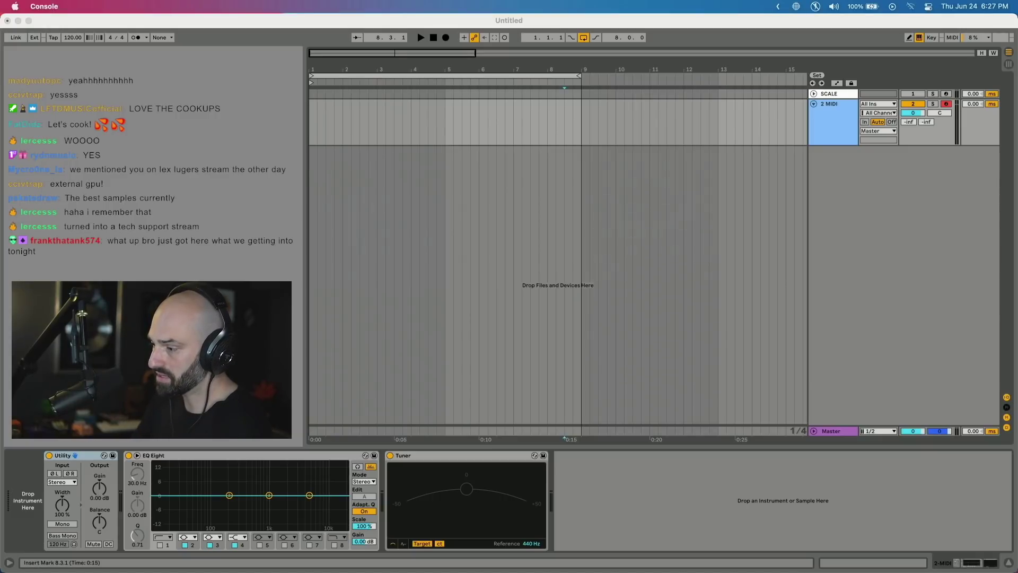
pyautogui.press('super+Tab')
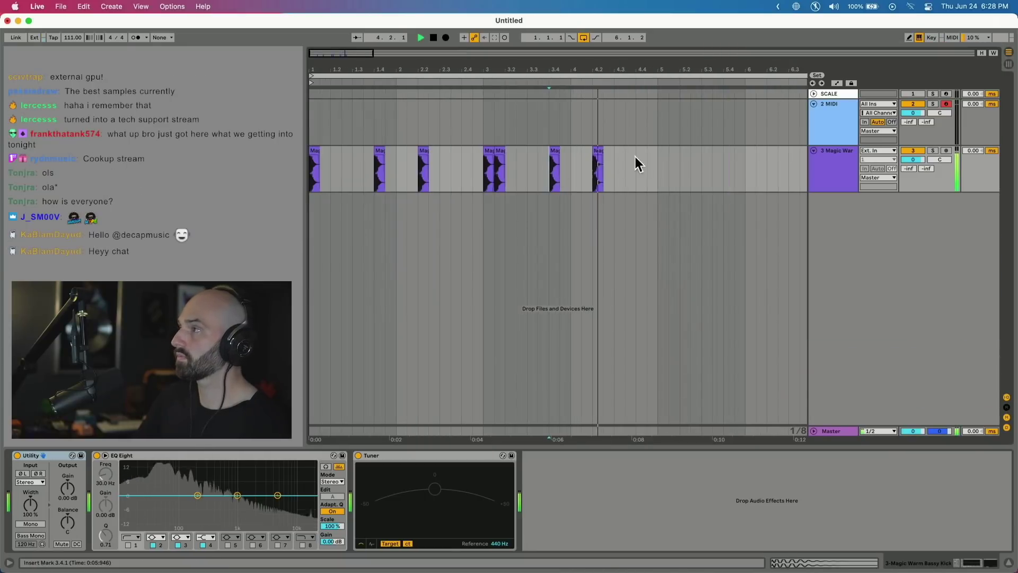
# Step: Select the first four bars on the kick track and loop them
pyautogui.moveTo(657, 168); pyautogui.dragTo(310, 169)
pyautogui.press('super+l')
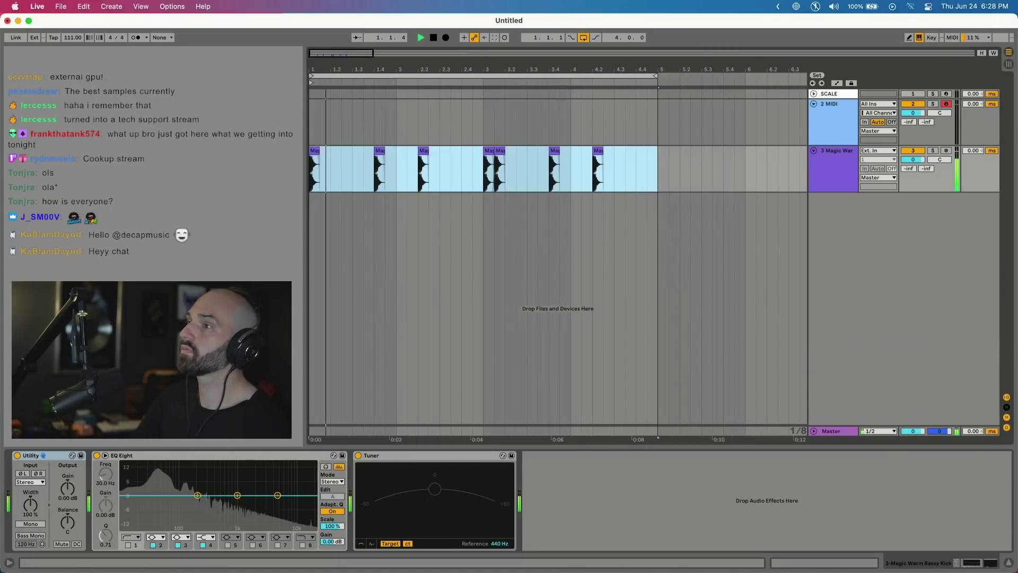
# Step: Search for a snare sample and duplicate its one-bar pattern three times on its own track to fill the four-bar loop
pyautogui.press('super+f')
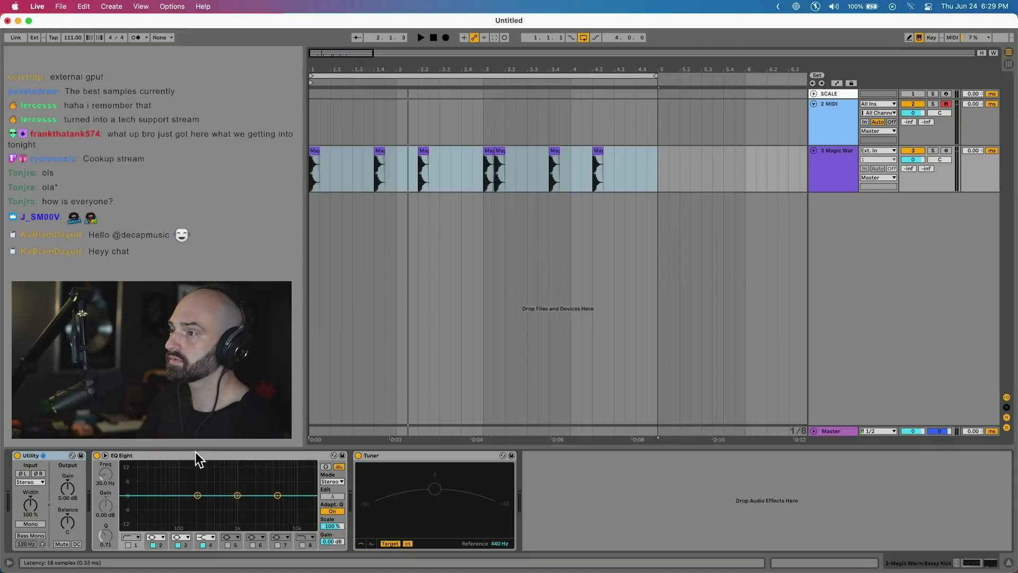
pyautogui.moveTo(368, 275)
pyautogui.mouseDown()
pyautogui.moveTo(361, 225)
pyautogui.moveTo(310, 219)
pyautogui.mouseUp()
pyautogui.press('super+d')
pyautogui.press('super+d')
pyautogui.press('super+d')
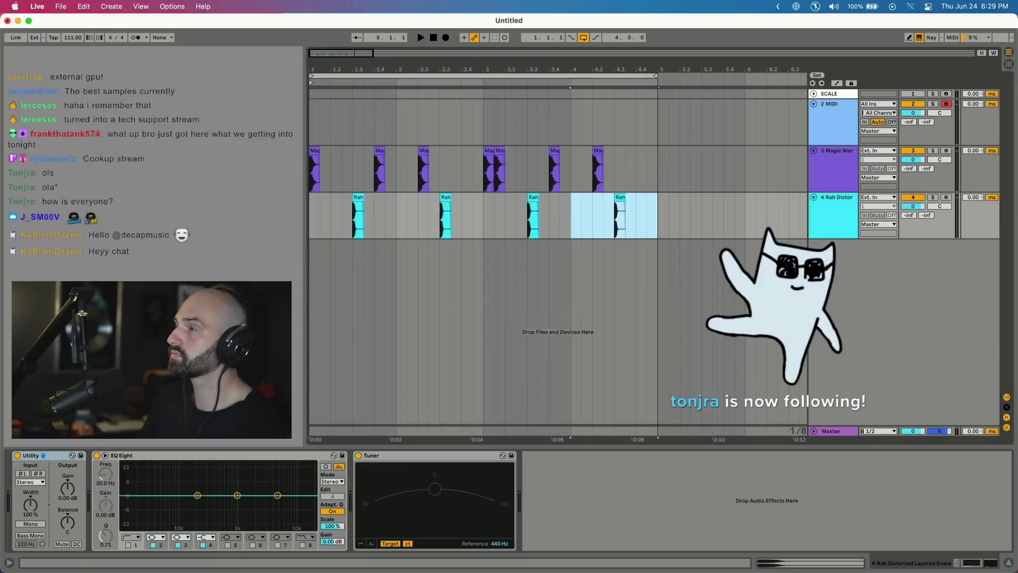
# Step: Play the beat from the start and lower the snare track's volume to -3.9 dB
pyautogui.press('Home')
pyautogui.press('space')
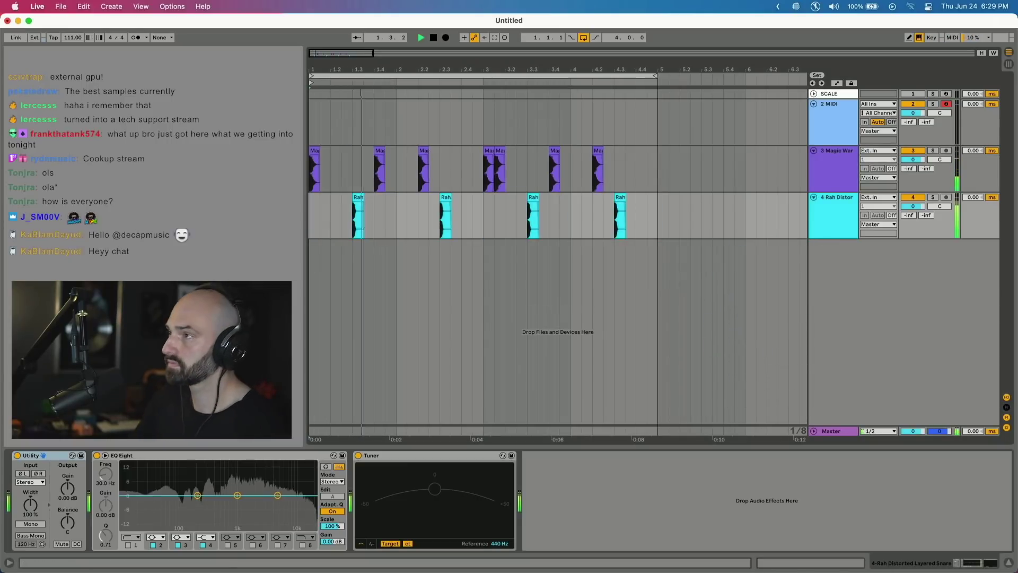
pyautogui.moveTo(913, 206); pyautogui.dragTo(914, 219)
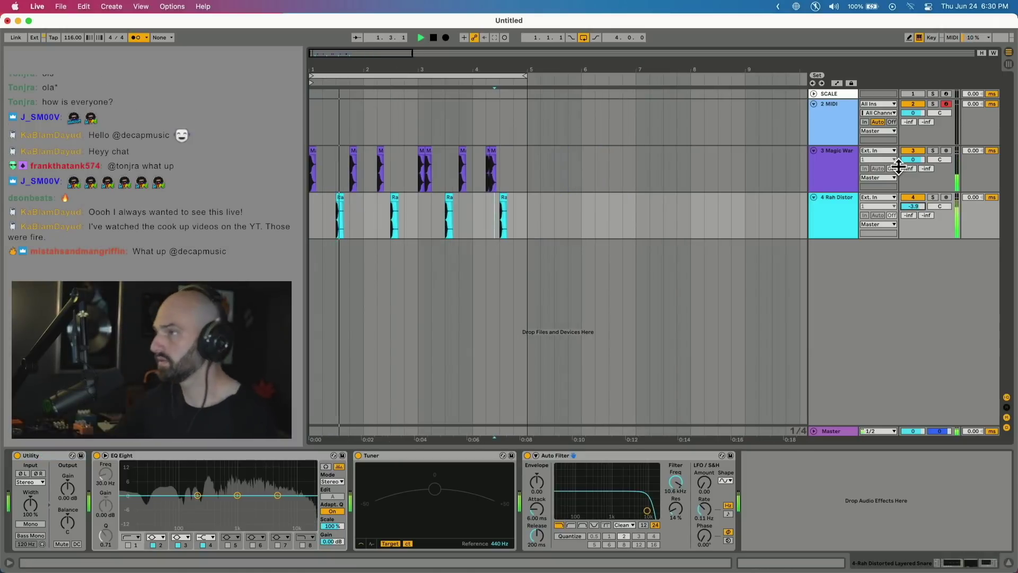
pyautogui.click(846, 223)
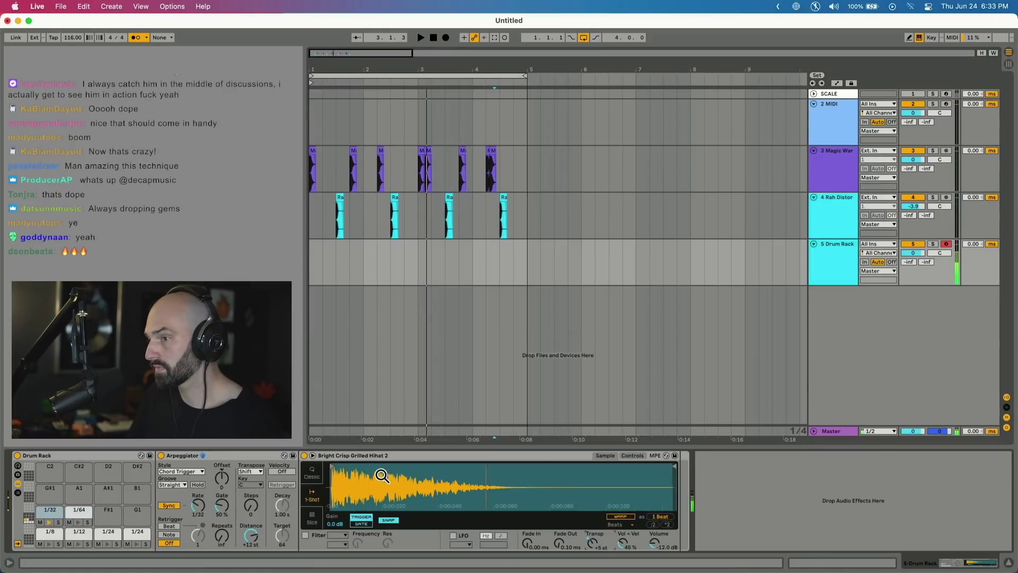
# Step: Shorten the Bright Crisp Grilled Hihat 2 sample on the 1/32 and 1/64 pads by moving its end point earlier
pyautogui.moveTo(673, 469); pyautogui.dragTo(433, 469)
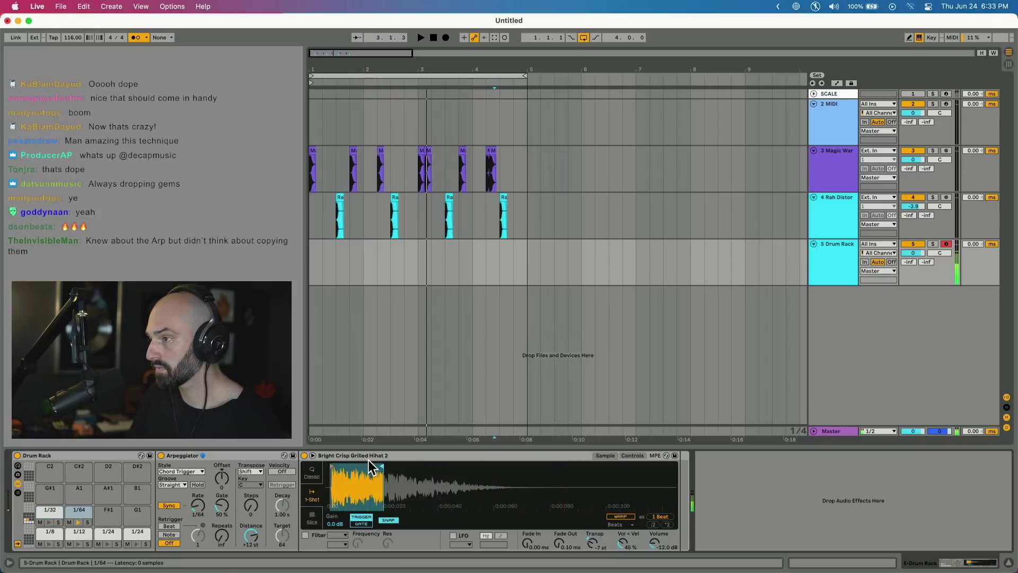
pyautogui.moveTo(376, 468); pyautogui.dragTo(372, 468)
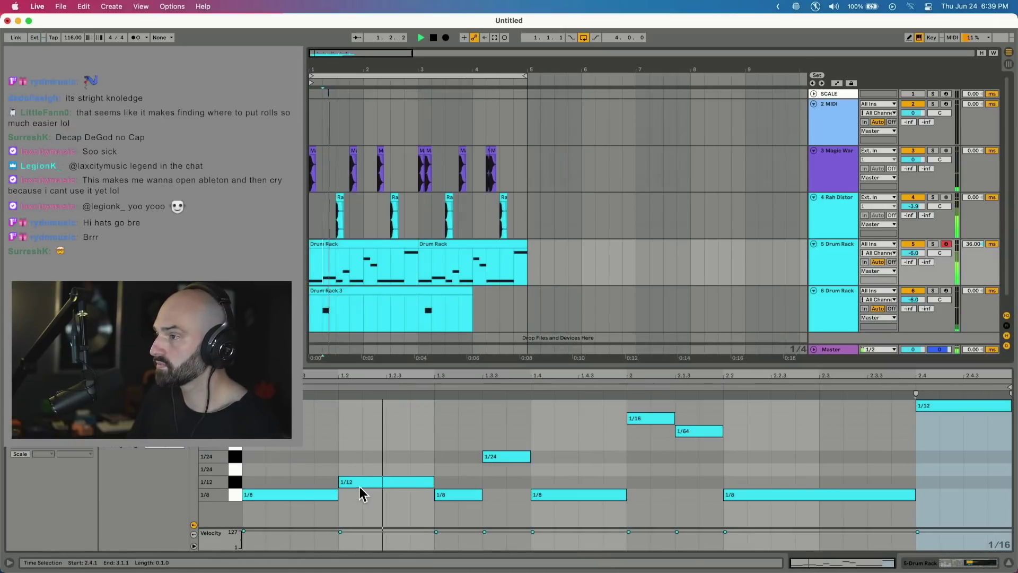
# Step: Adjust the 1/12 hi-hat note at beat 1.3 and audition the second Drum Rack track's clip from 1.2.1
pyautogui.moveTo(340, 482); pyautogui.dragTo(362, 482)
pyautogui.click(319, 313)
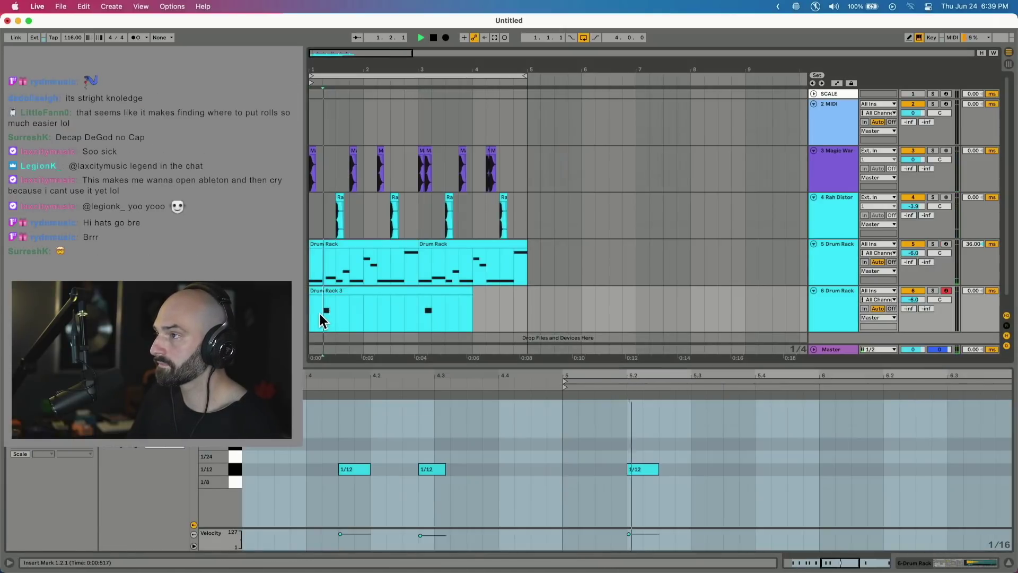
pyautogui.press('space')
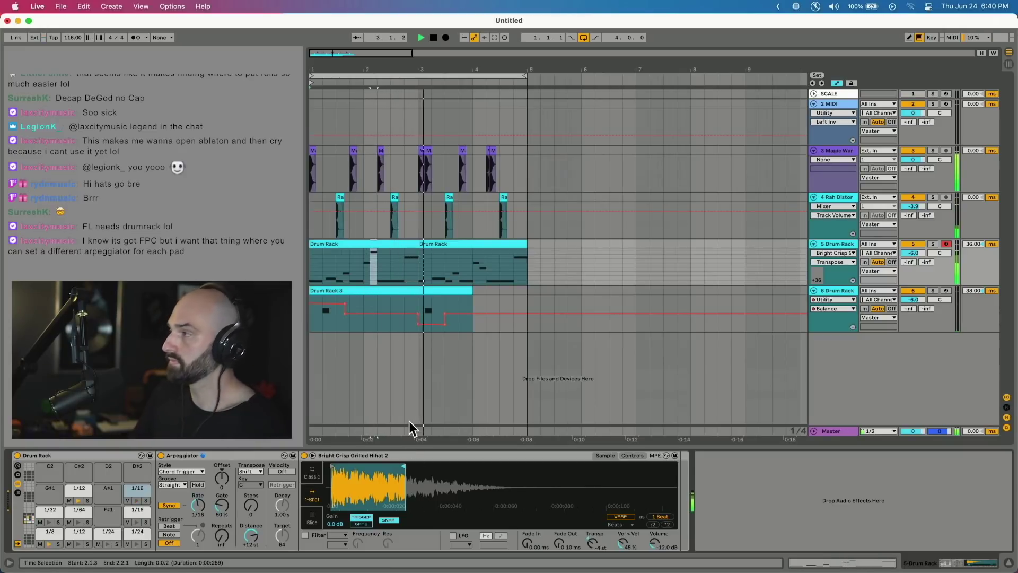
# Step: Adjust the hi-hat Drum Rack's track delay and raise the kick track's volume to 2.1 dB
pyautogui.moveTo(973, 244); pyautogui.dragTo(973, 240)
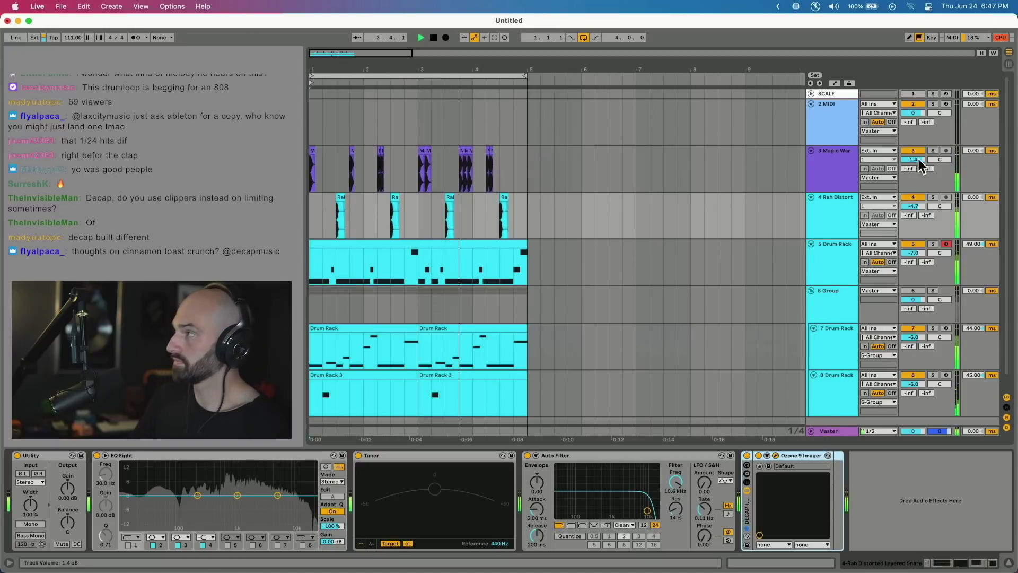
pyautogui.moveTo(917, 159); pyautogui.dragTo(917, 155)
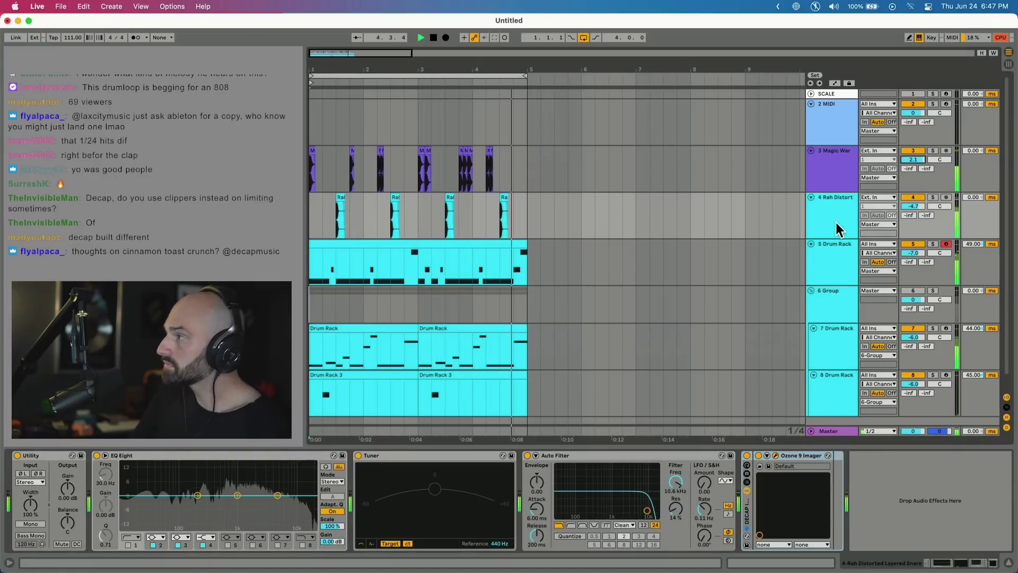
# Step: Fold the drum group, then select the hi-hat Drum Rack track and hide its Ozone 9 Imager window
pyautogui.click(812, 290)
pyautogui.click(828, 260)
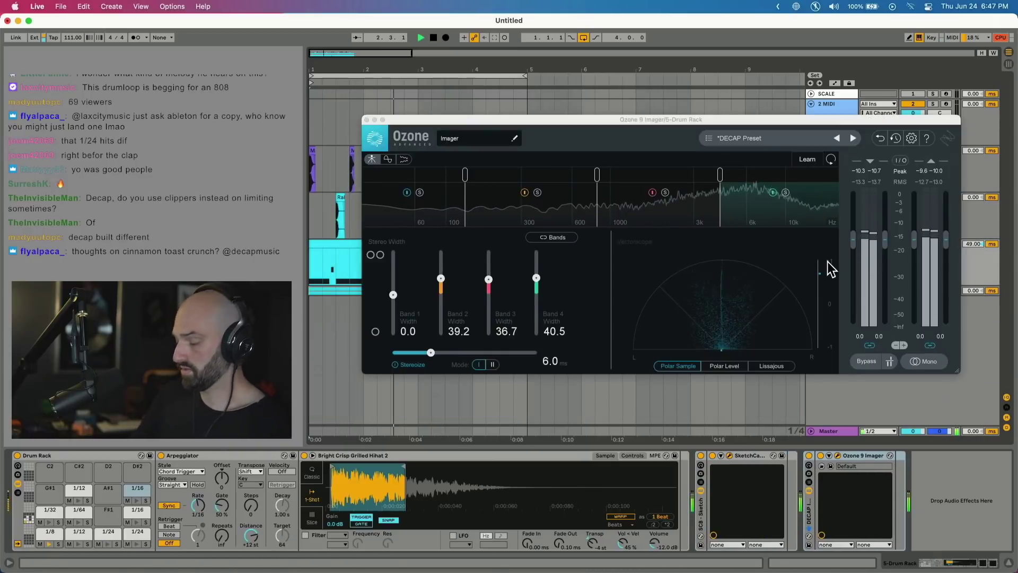
pyautogui.press('super+alt+p')
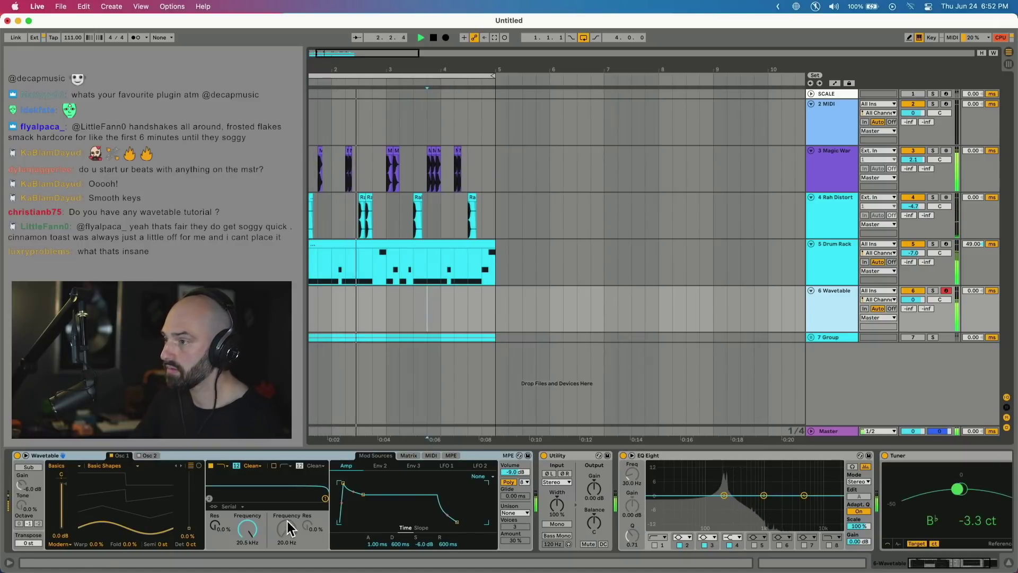
# Step: Lower the sustain of Wavetable's amp envelope and capture the played melody as a MIDI clip on its track
pyautogui.moveTo(363, 495); pyautogui.dragTo(355, 523)
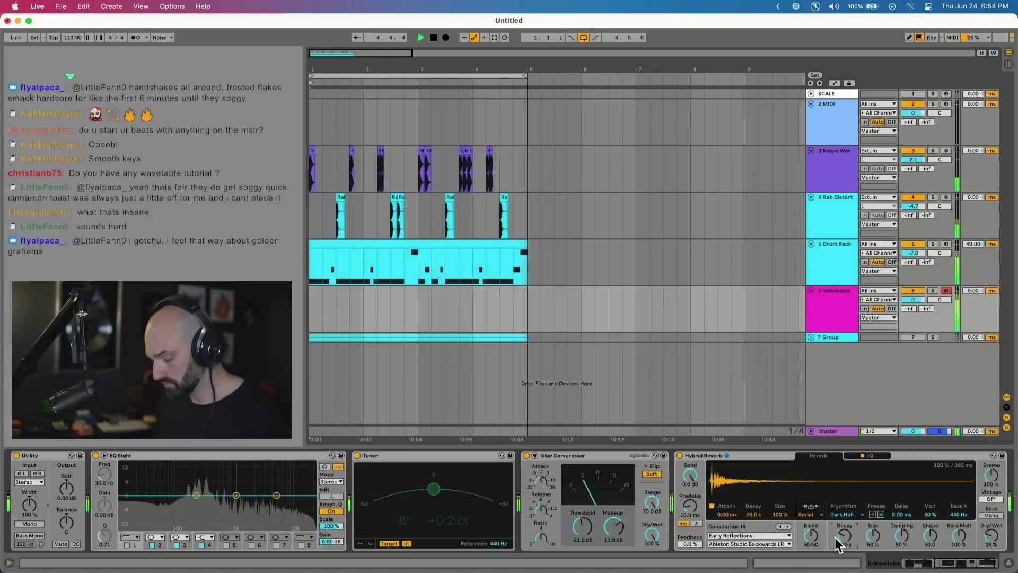
pyautogui.press('super+shift+c')
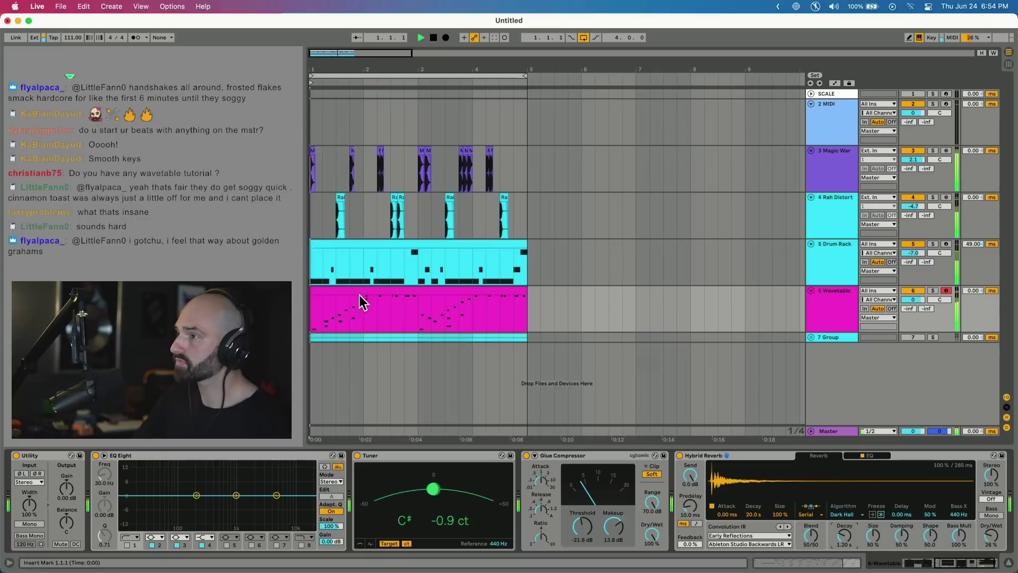
pyautogui.moveTo(359, 295); pyautogui.dragTo(596, 301)
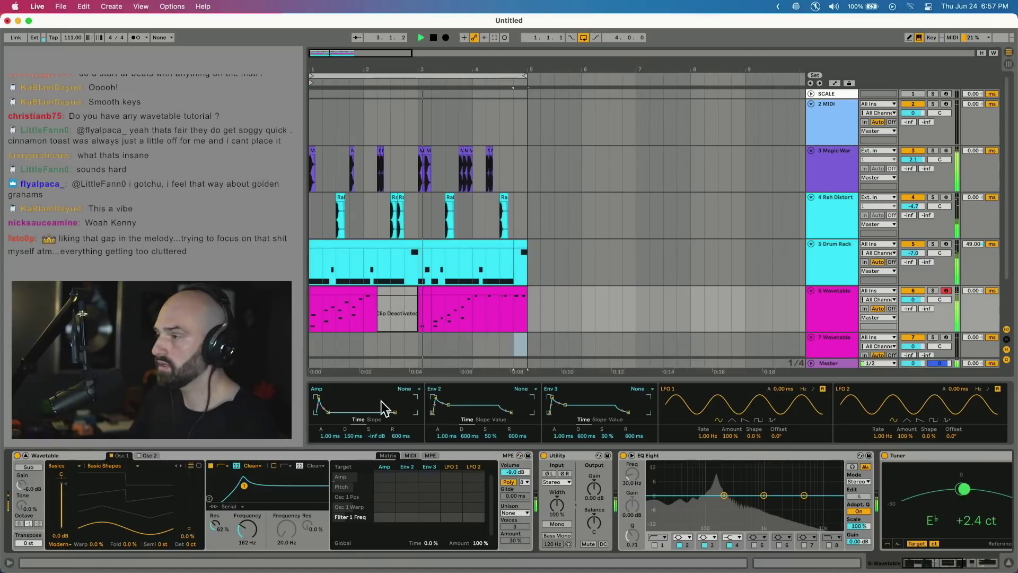
# Step: Set Wavetable's Osc 1 position to 3.5% and modulate it with the Amp envelope by 82
pyautogui.moveTo(404, 377); pyautogui.dragTo(404, 92)
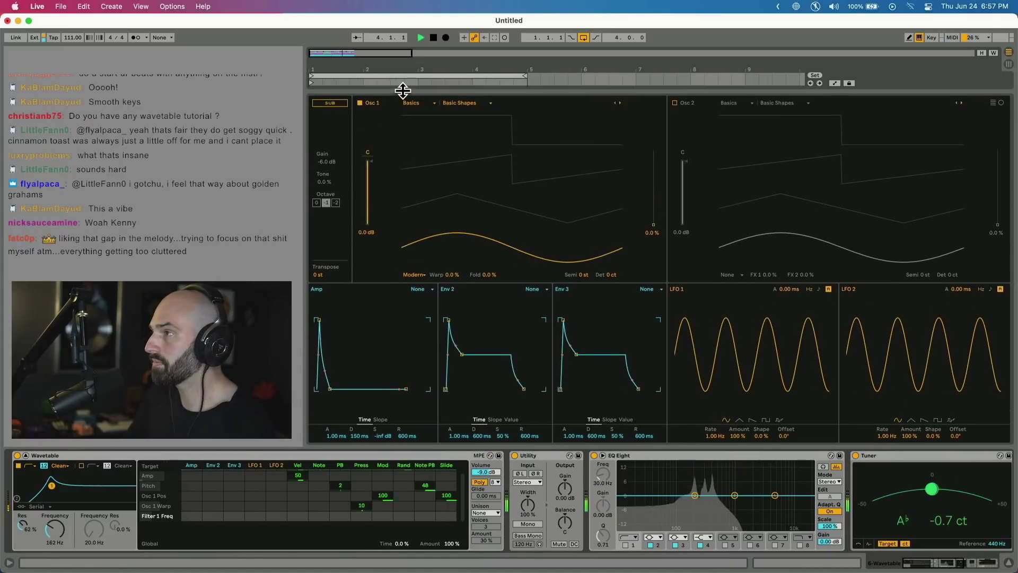
pyautogui.click(649, 224)
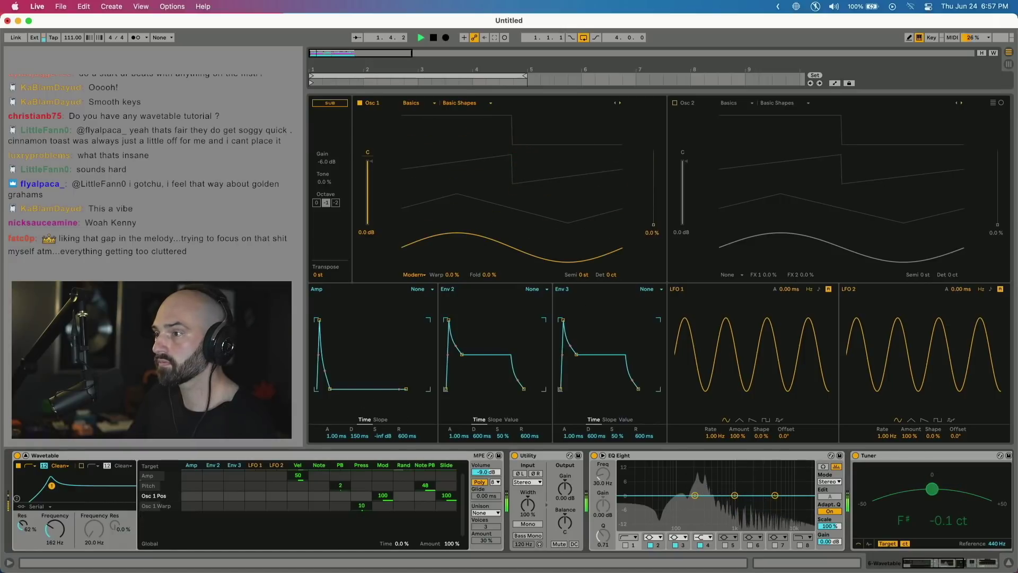
pyautogui.moveTo(653, 225); pyautogui.dragTo(653, 223)
pyautogui.moveTo(192, 492); pyautogui.dragTo(192, 478)
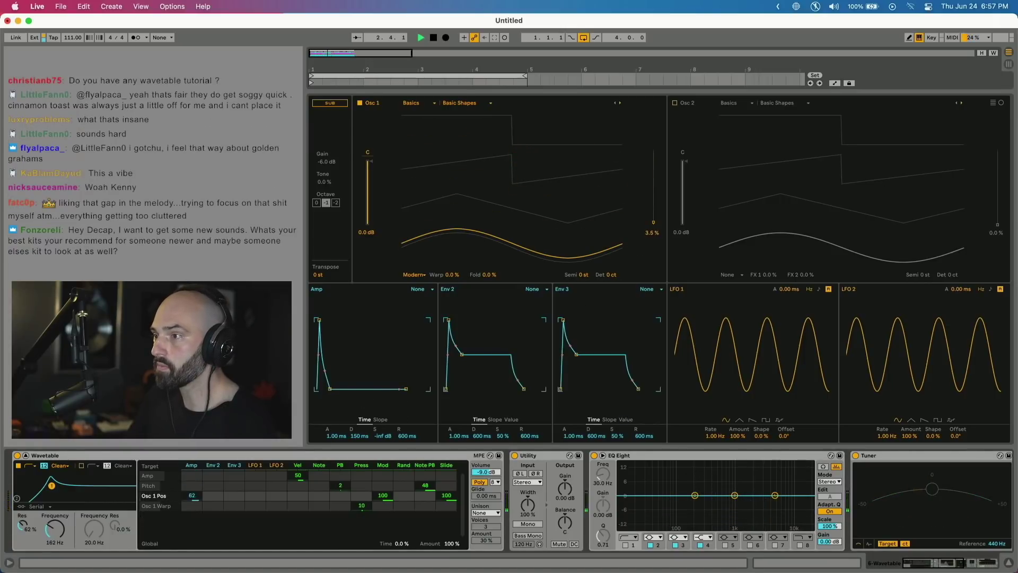
# Step: Raise the EQ Eight low-cut frequency and select the LFO 1 modulation amount for Amp in Wavetable's matrix
pyautogui.moveTo(646, 498); pyautogui.dragTo(689, 501)
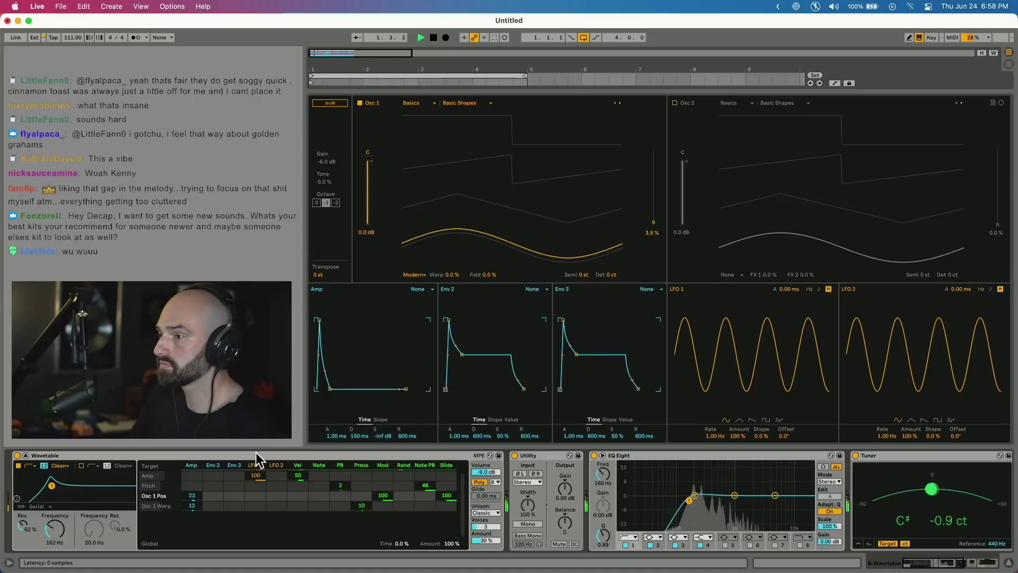
pyautogui.press('space')
pyautogui.click(252, 476)
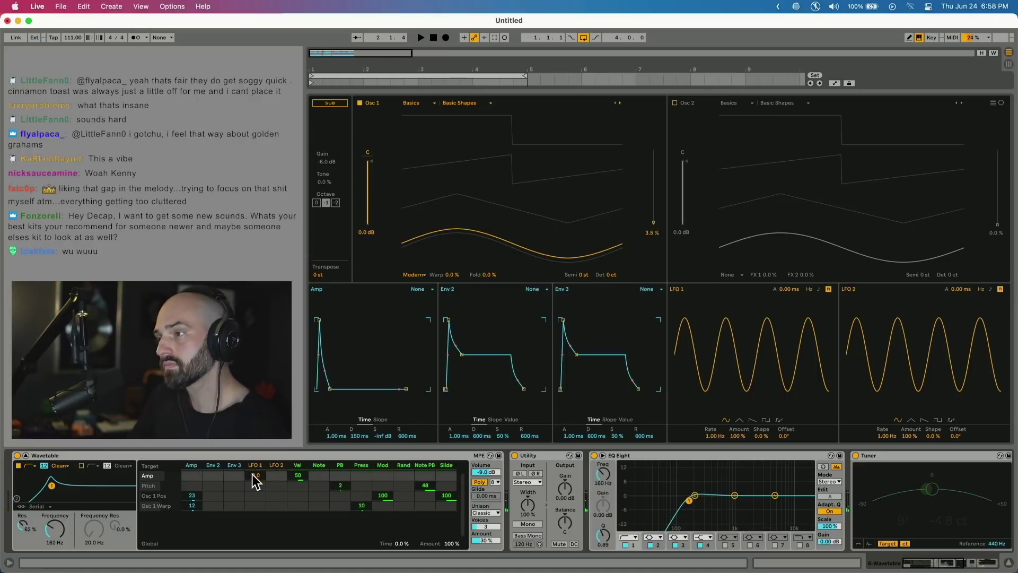
pyautogui.press('space')
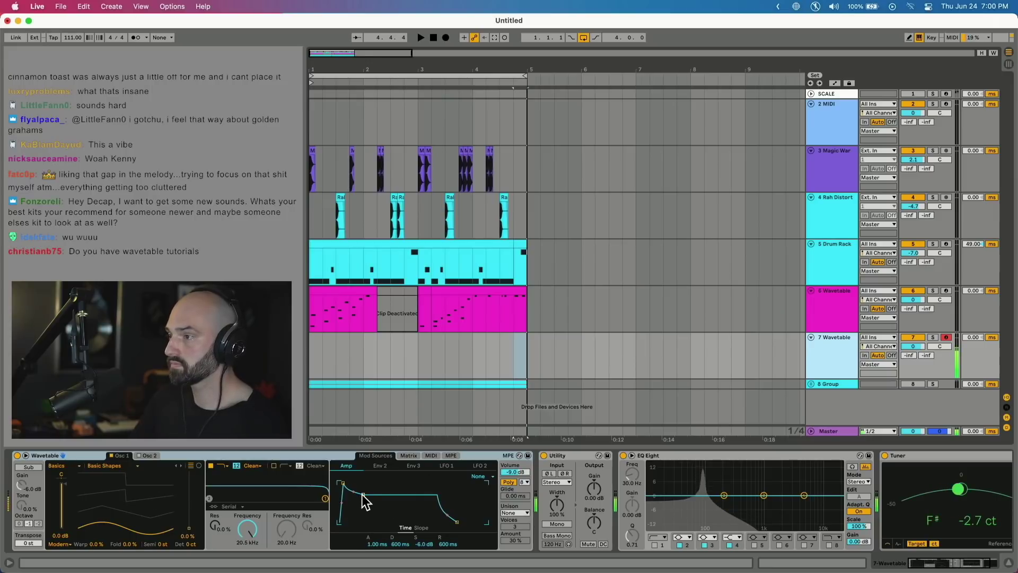
# Step: Lower the amp envelope's sustain on the second Wavetable track and reduce its EQ Eight low-frequency boost
pyautogui.moveTo(364, 495); pyautogui.dragTo(369, 522)
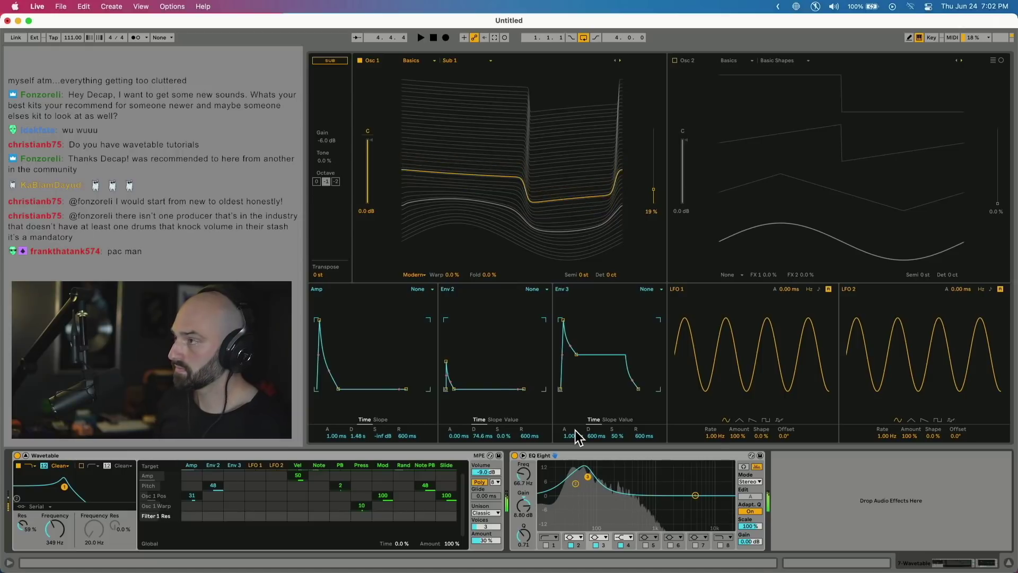
pyautogui.moveTo(588, 476); pyautogui.dragTo(587, 481)
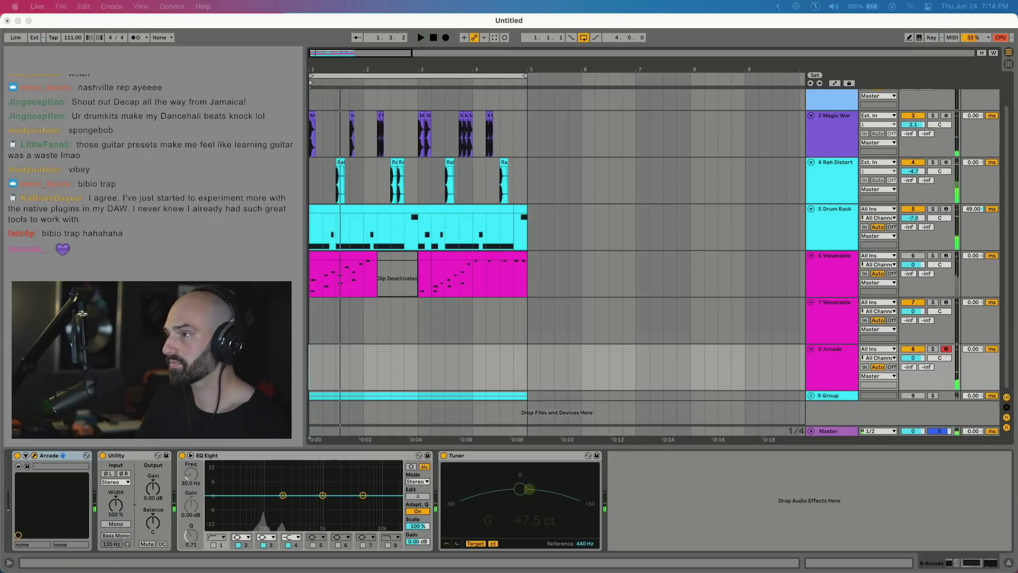
# Step: Play the loop and select the unfrozen Arcade instrument track below the first frozen Arcade audio
pyautogui.press('space')
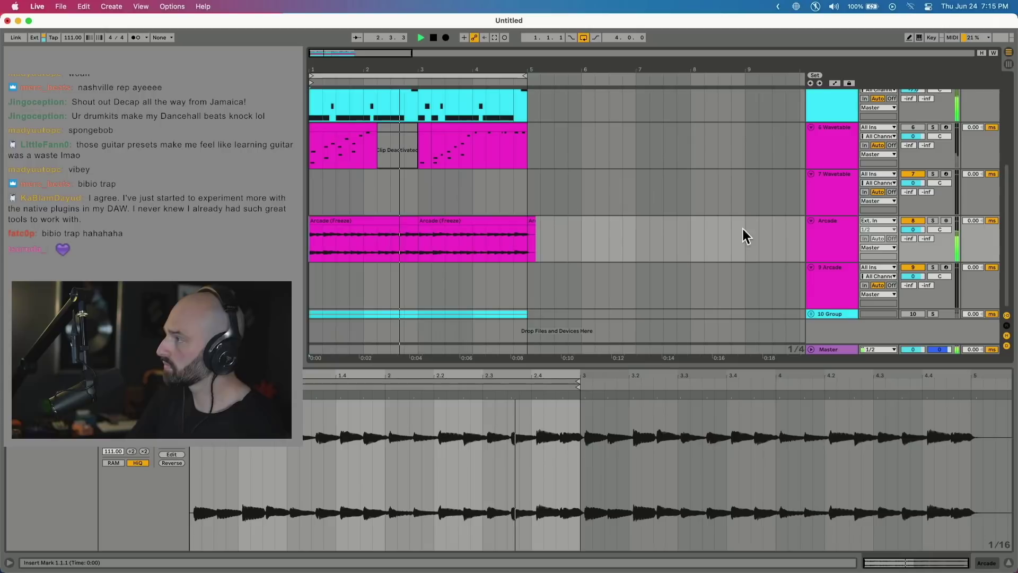
pyautogui.click(830, 276)
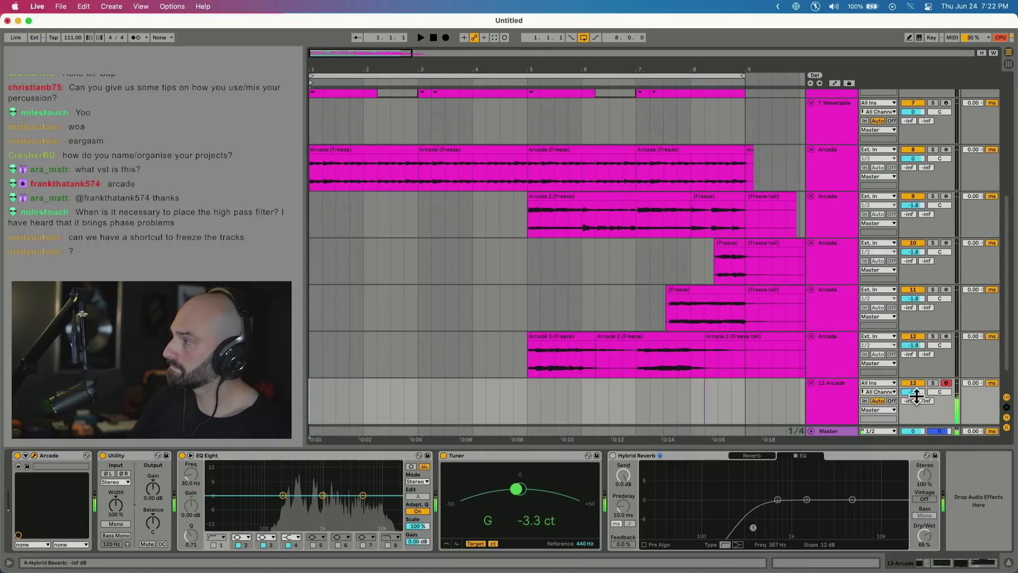
# Step: Play the arrangement and lower the volume of Arcade track 13 to -6.0 dB
pyautogui.press('space')
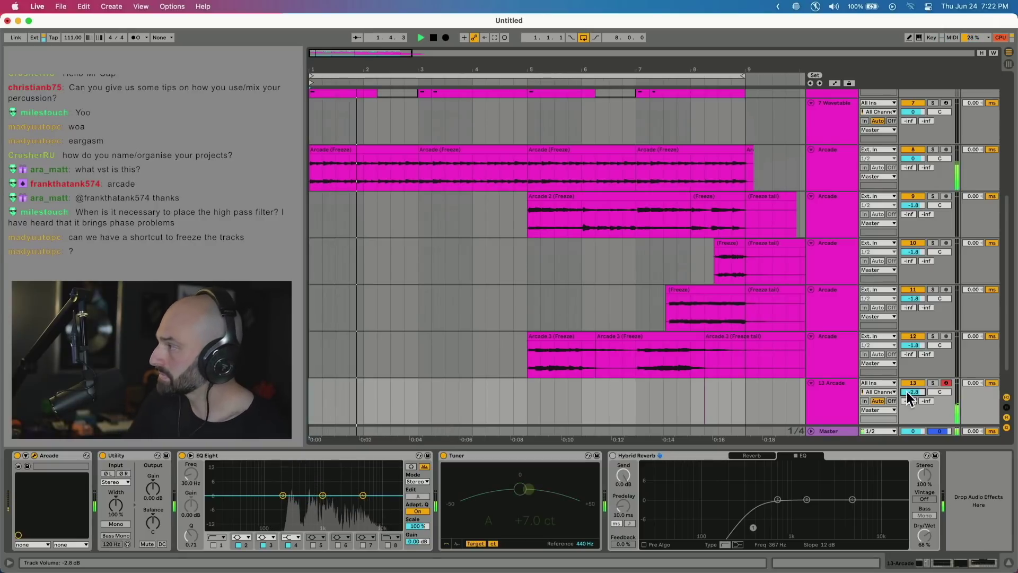
pyautogui.moveTo(911, 392); pyautogui.dragTo(910, 404)
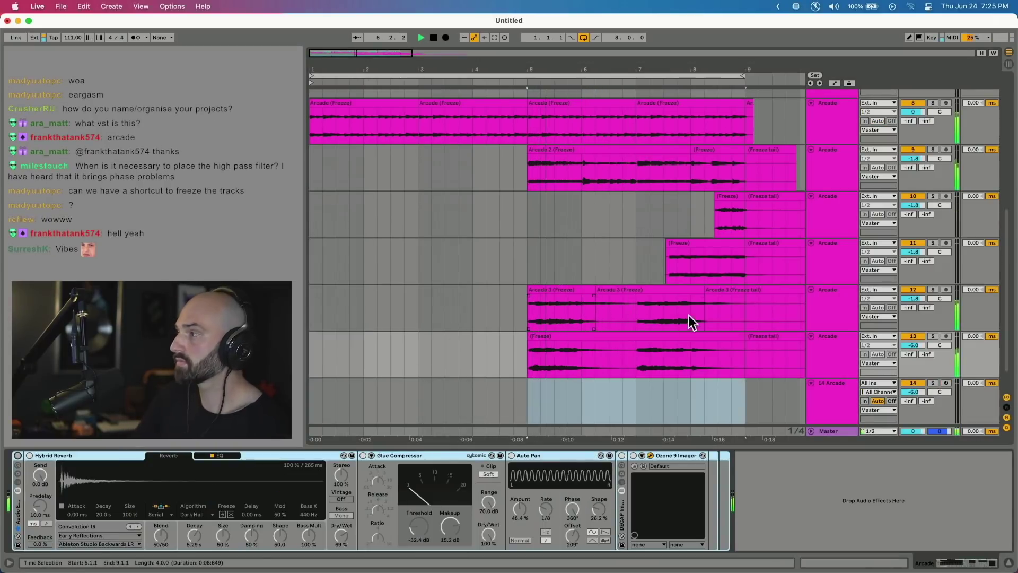
# Step: Select Arcade track 14 and loop the four bars from 5.1.1 to 9.1.1
pyautogui.click(844, 386)
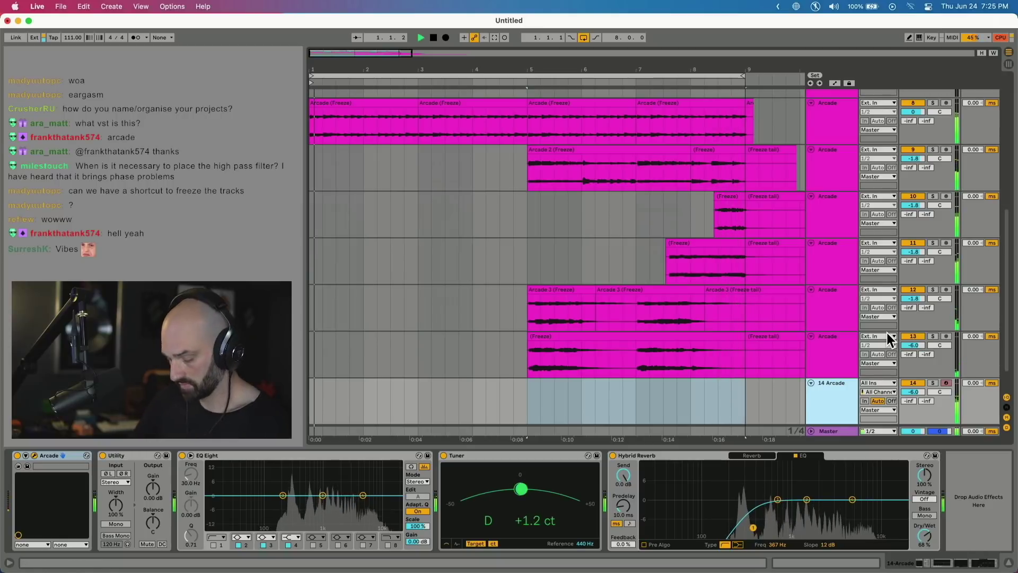
pyautogui.click(528, 398)
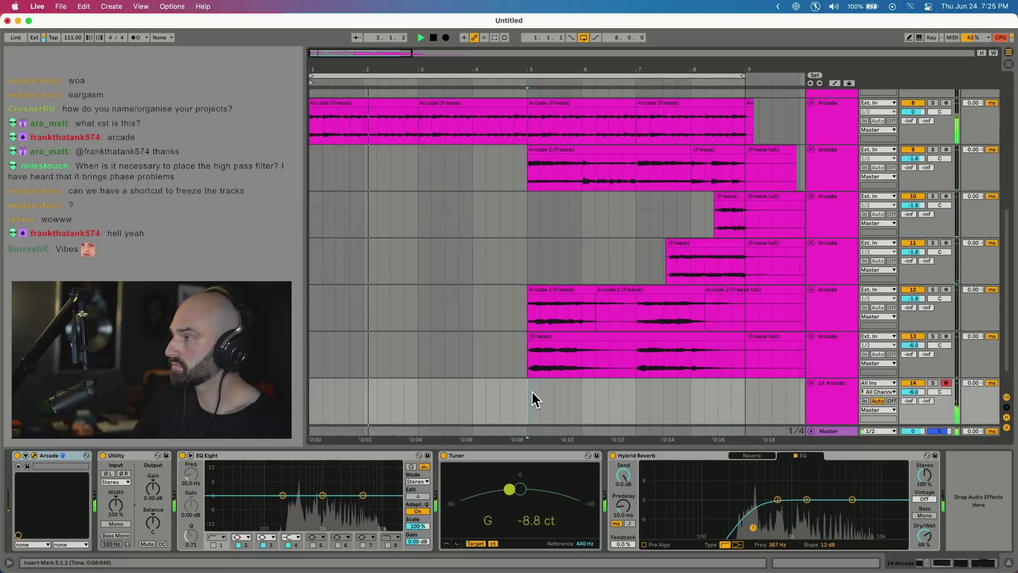
pyautogui.moveTo(532, 392); pyautogui.dragTo(737, 410)
pyautogui.press('super+l')
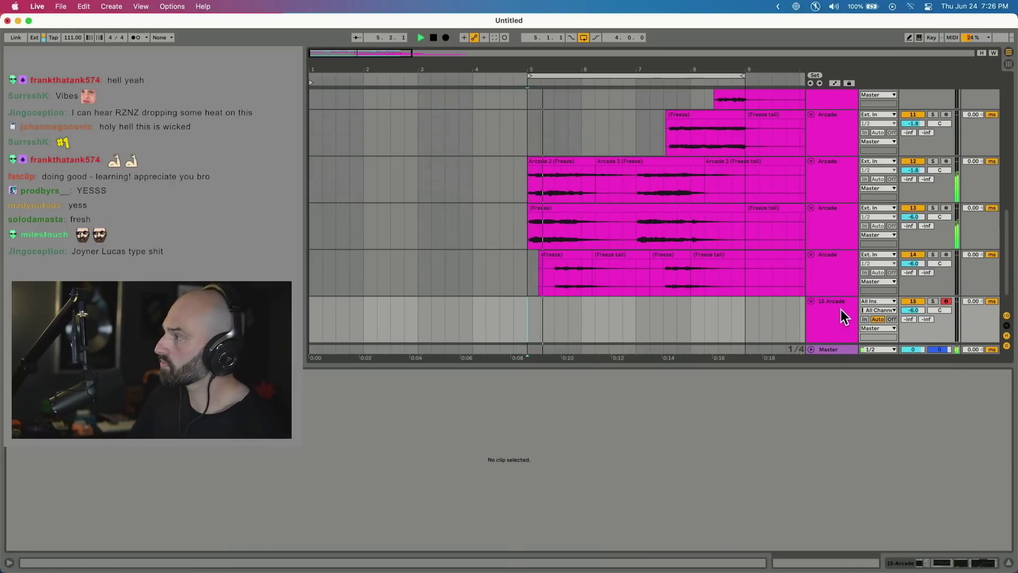
# Step: Select the empty Arcade track 15 beneath the frozen parts
pyautogui.click(840, 307)
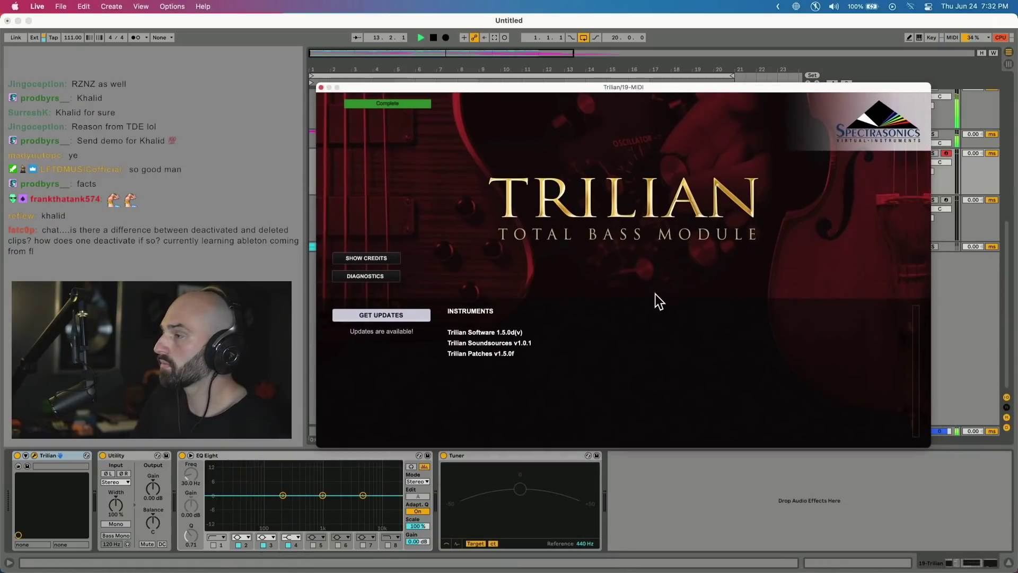
# Step: Dismiss the Trilian splash screen, filter the patches to Synth Bass and load the Retro Game patch
pyautogui.click(655, 295)
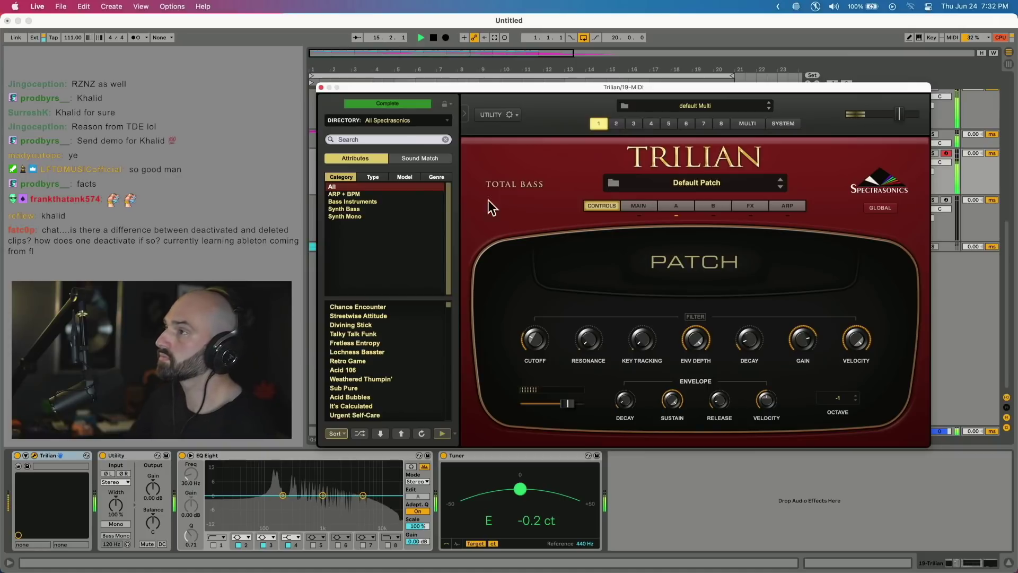
pyautogui.click(359, 210)
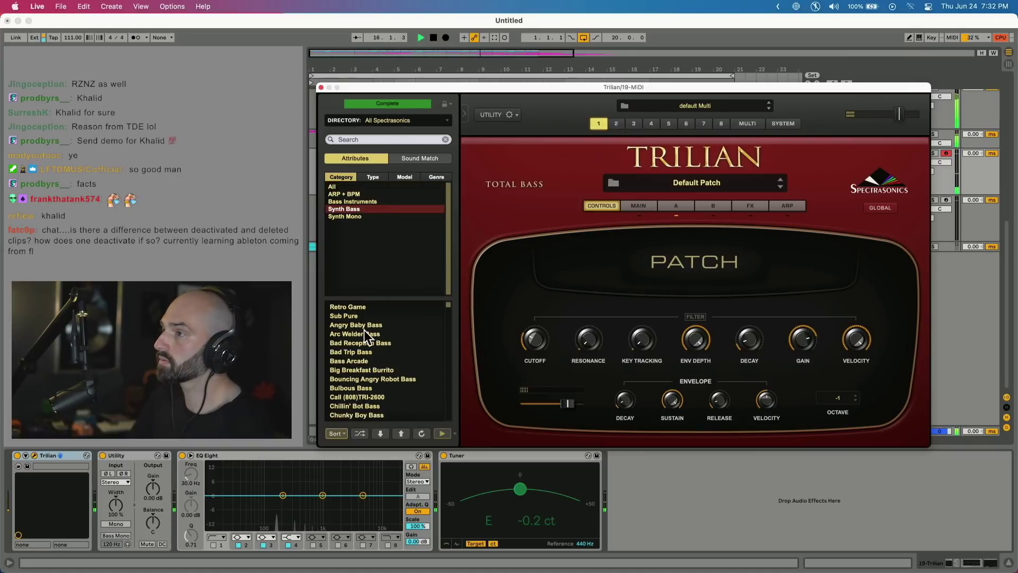
pyautogui.click(357, 307)
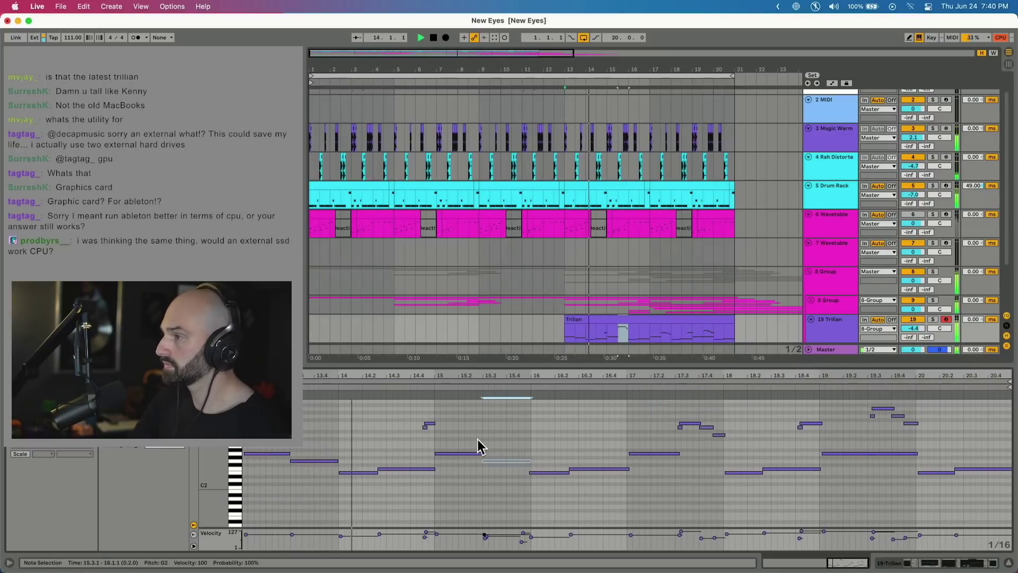
# Step: Review the Trilian bass clip's notes from bar 14 to 20, and lower the Trilian track volume to -6.1 dB
pyautogui.moveTo(213, 450); pyautogui.dragTo(227, 450)
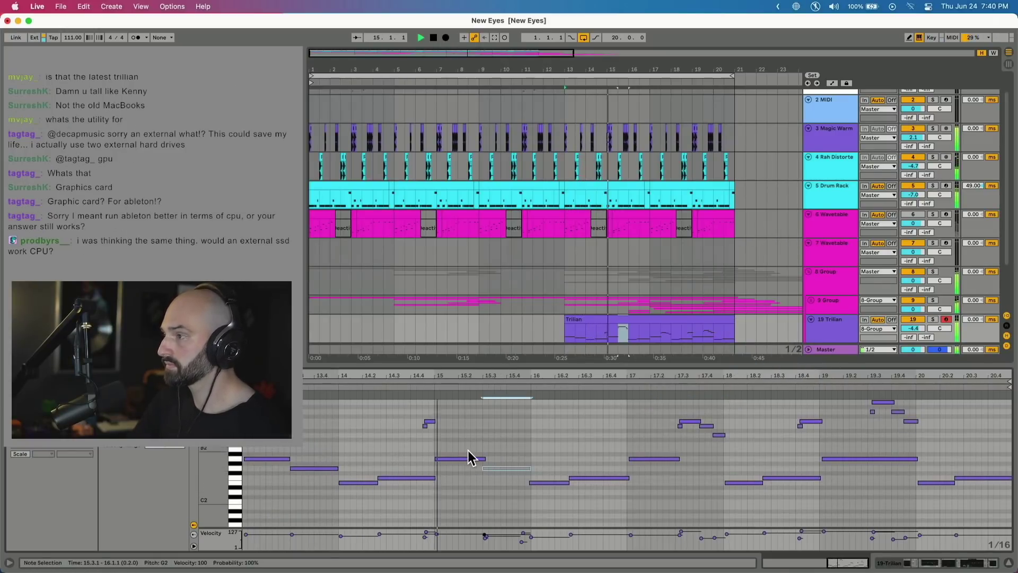
pyautogui.scroll(5, 472, 448)
pyautogui.scroll(-3, 477, 447)
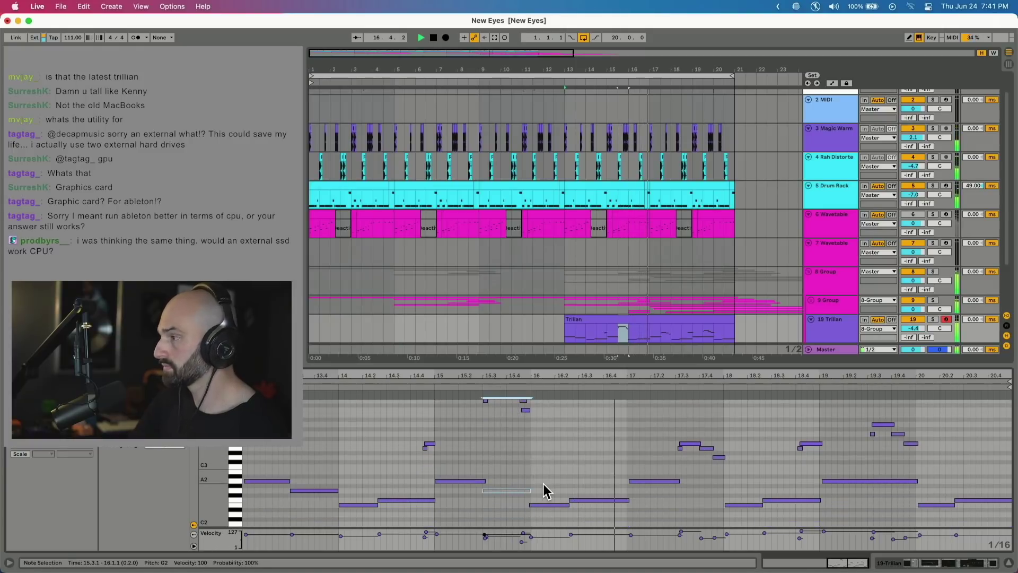
pyautogui.hotkey('shift', 'Tab')
pyautogui.moveTo(911, 347); pyautogui.dragTo(911, 348)
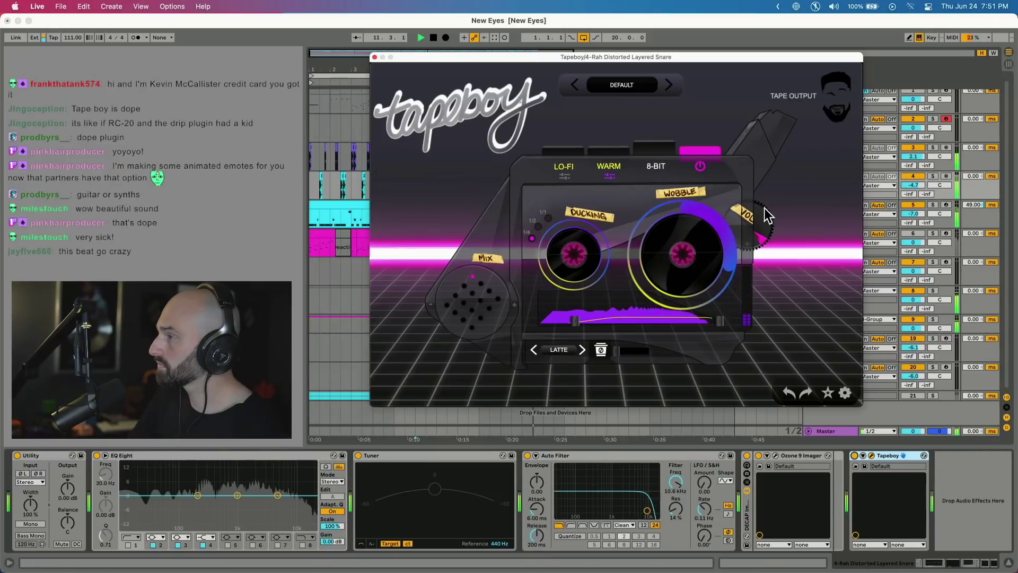
# Step: Adjust Tapeboy's mix amount on the Rah Distorted Layered Snare track, hide the plugin window and select the Trilian track
pyautogui.moveTo(467, 318)
pyautogui.mouseDown()
pyautogui.moveTo(469, 287)
pyautogui.moveTo(466, 322)
pyautogui.mouseUp()
pyautogui.press('alt+super+p')
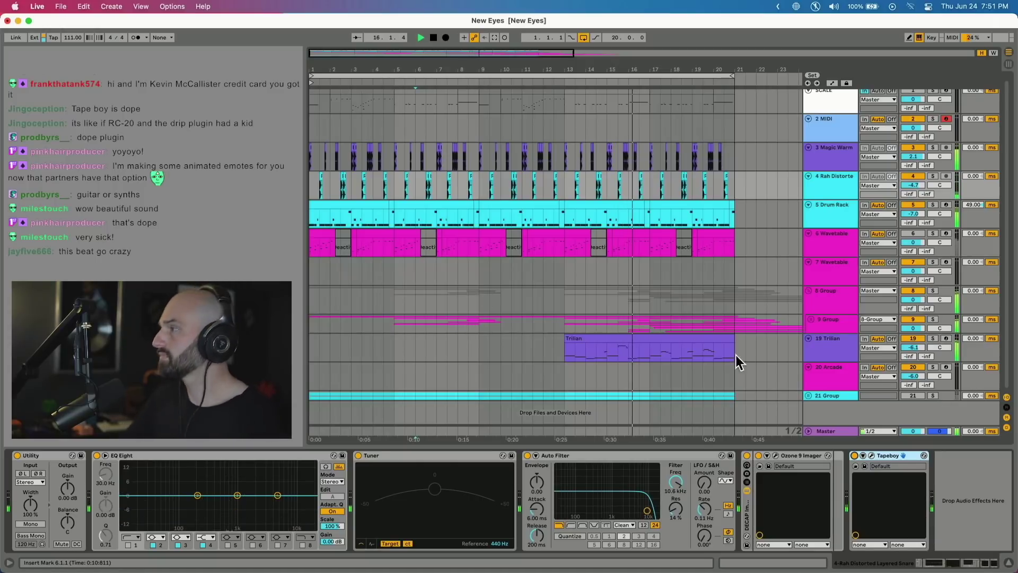
pyautogui.click(816, 355)
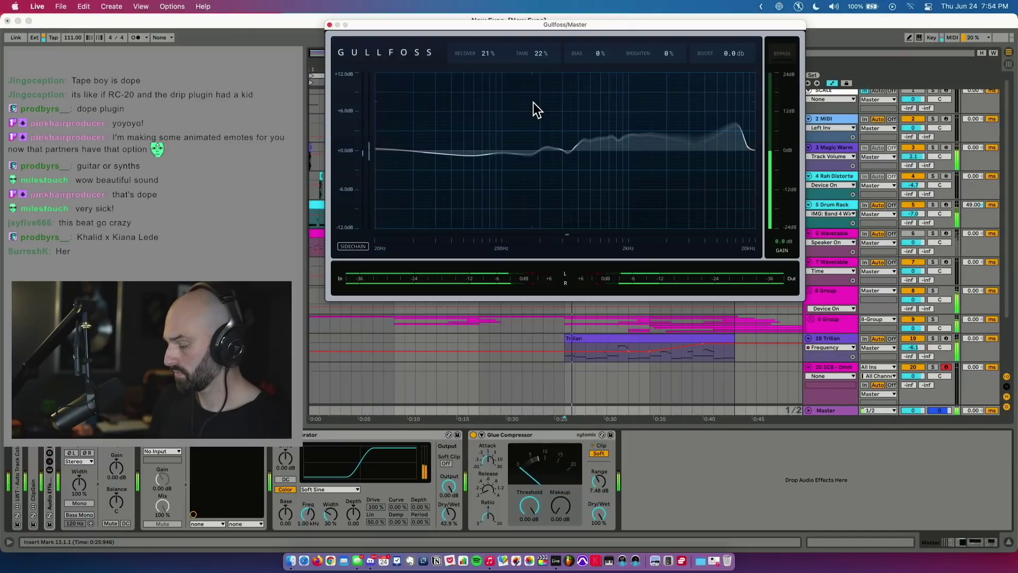
# Step: Hide the Gullfoss window and adjust the Saturator's dry/wet amount on the master chain
pyautogui.press('super+alt+p')
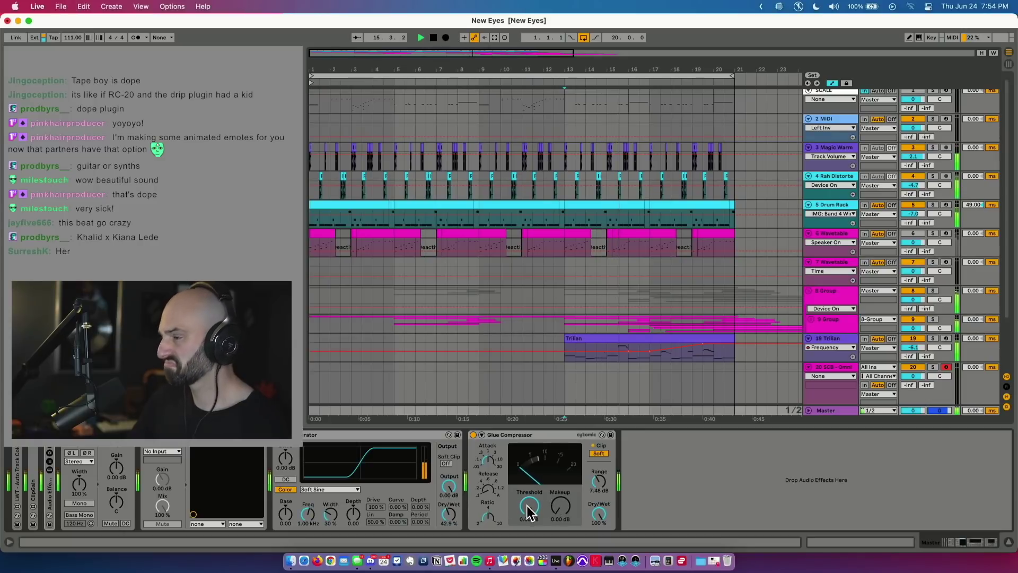
pyautogui.moveTo(449, 513); pyautogui.dragTo(448, 507)
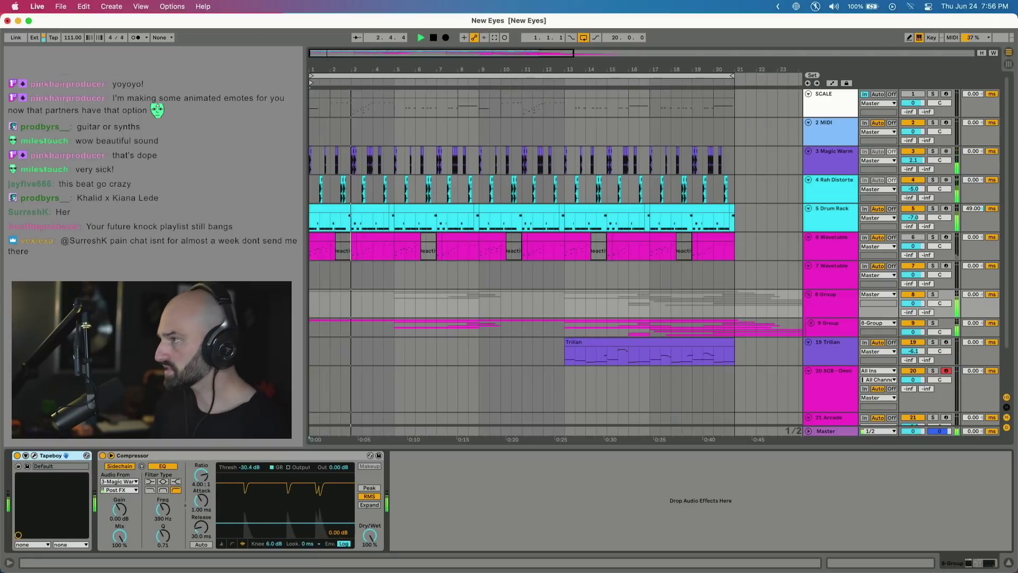
# Step: On the layered snare track, enable EQ Eight's low-cut band 1 at about 91.8 Hz and move EQ Eight after Tapeboy
pyautogui.click(817, 186)
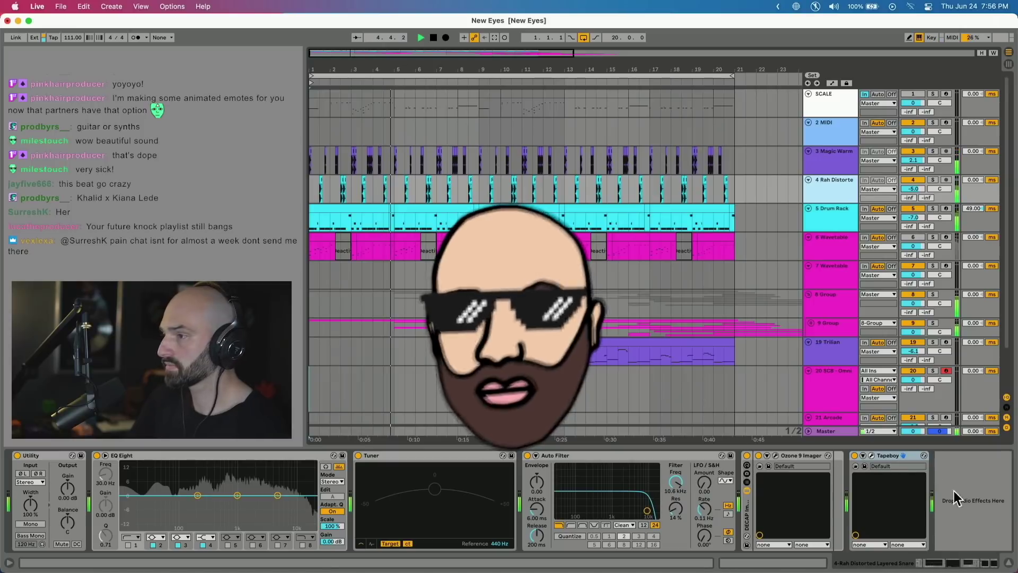
pyautogui.click(128, 545)
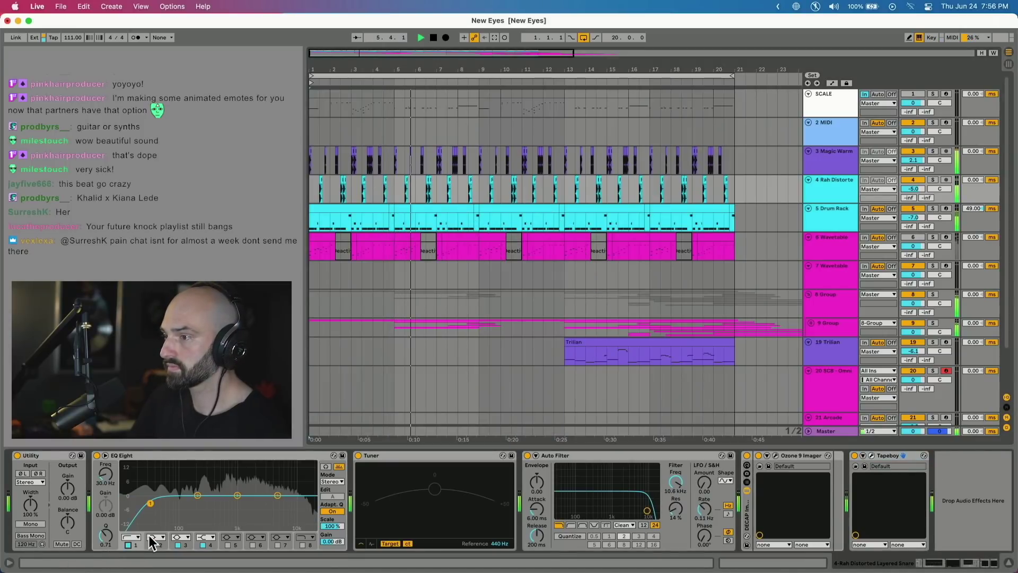
pyautogui.moveTo(149, 505); pyautogui.dragTo(179, 501)
pyautogui.moveTo(205, 456); pyautogui.dragTo(953, 506)
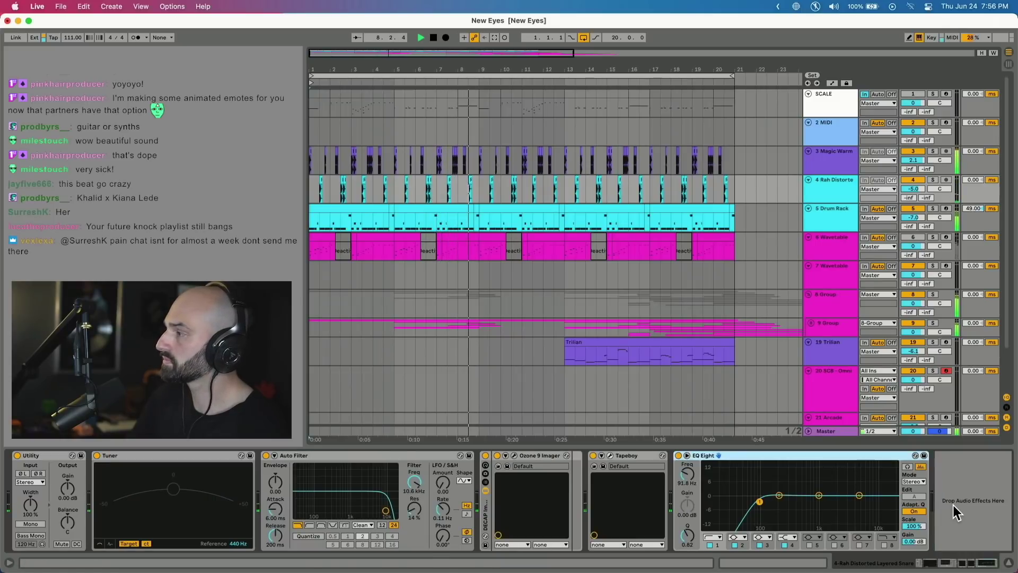
# Step: Raise the snare's EQ Eight low cut to about 153 Hz and set the snare track volume to -5.2 dB
pyautogui.moveTo(762, 502); pyautogui.dragTo(772, 505)
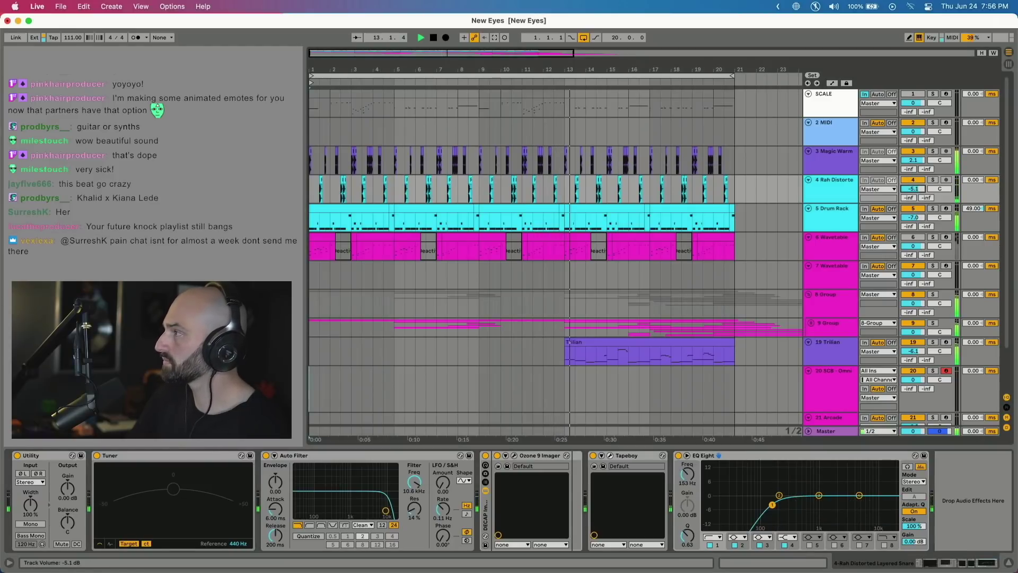
pyautogui.moveTo(918, 185); pyautogui.dragTo(913, 174)
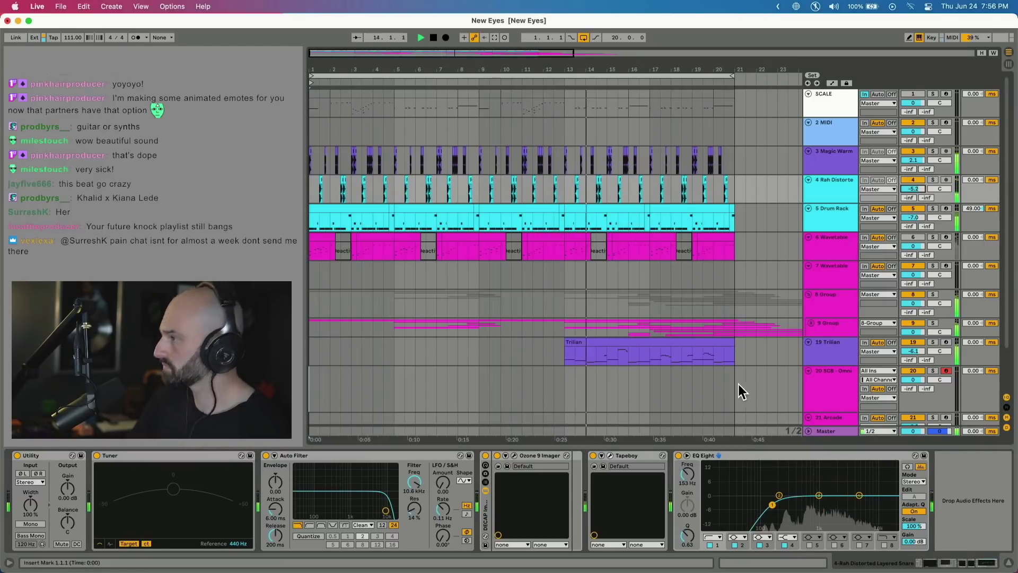
# Step: Duplicate the time from 1.1.1 to 21.1.1 across all tracks to extend the arrangement to 41.1.1
pyautogui.moveTo(736, 353); pyautogui.dragTo(301, 359)
pyautogui.press('super+j')
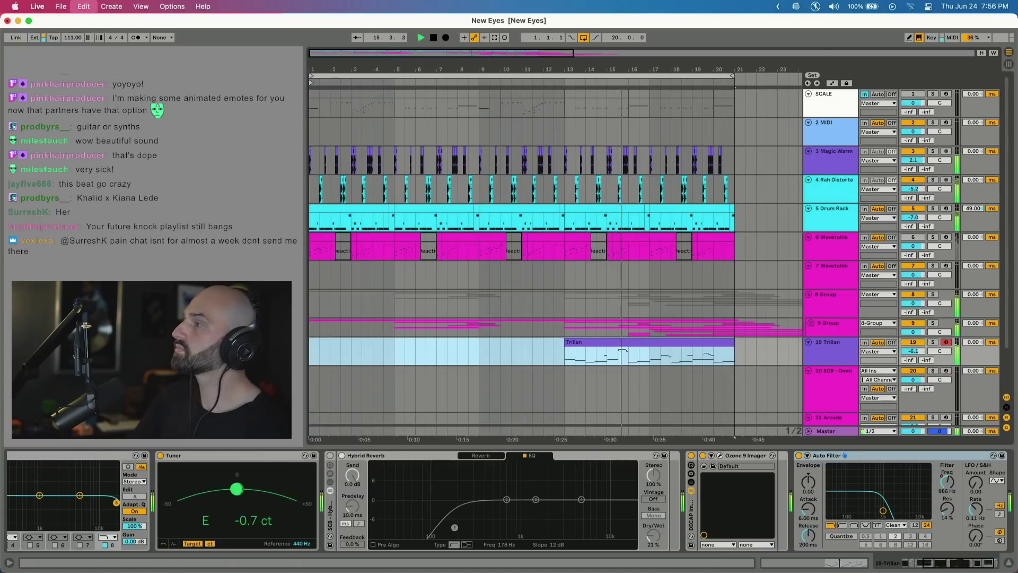
pyautogui.press('-')
pyautogui.press('-')
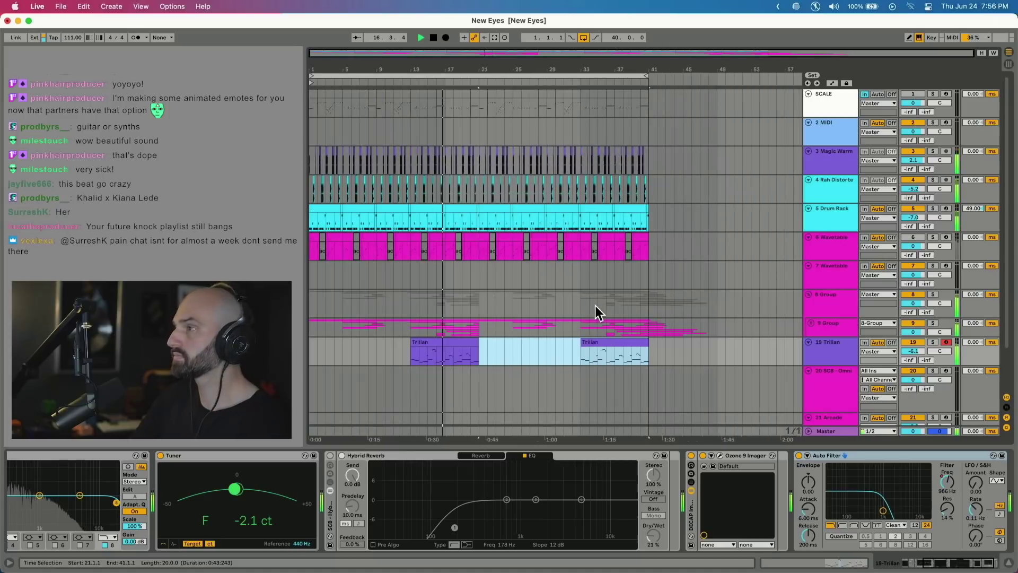